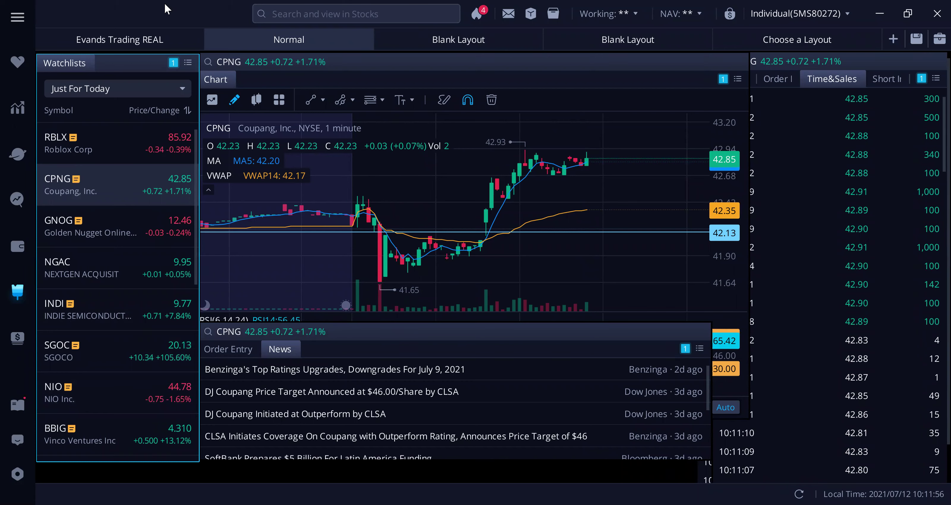
# - Load AAPL from the Just For Today watchlist and view its chart at the daily and 5-minute intervals
pyautogui.scroll(-5, 128, 332)
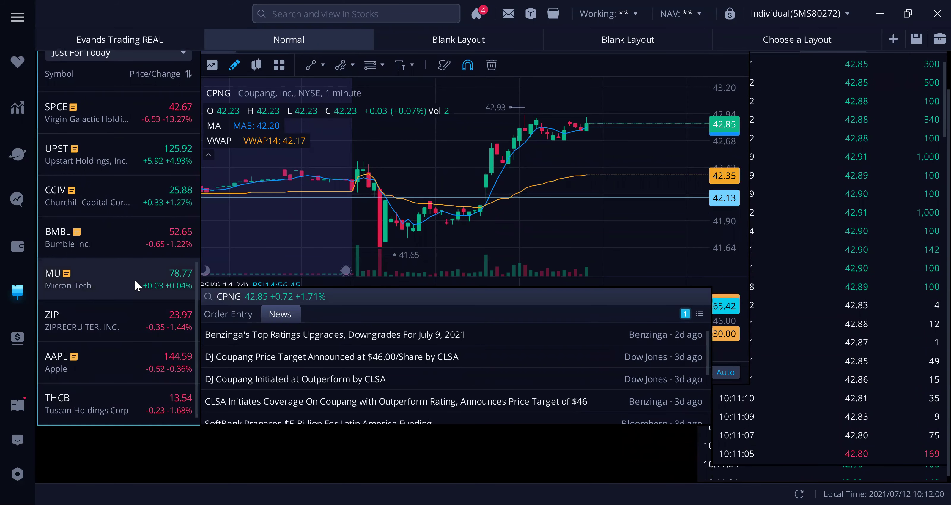
pyautogui.click(124, 372)
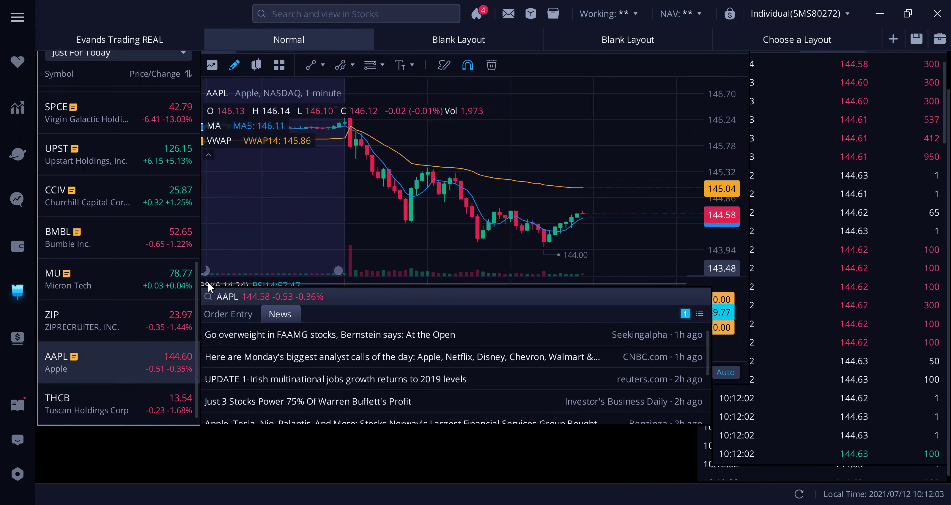
pyautogui.scroll(6, 146, 358)
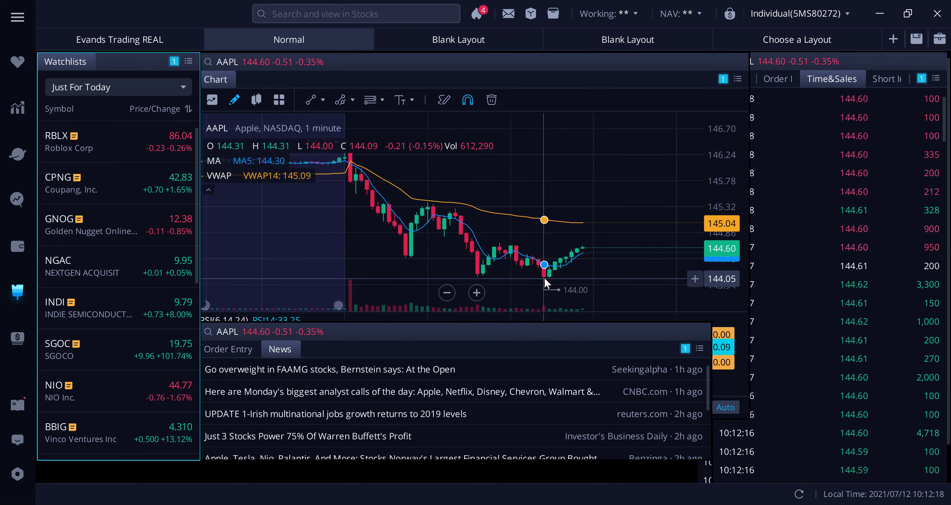
pyautogui.click(549, 59)
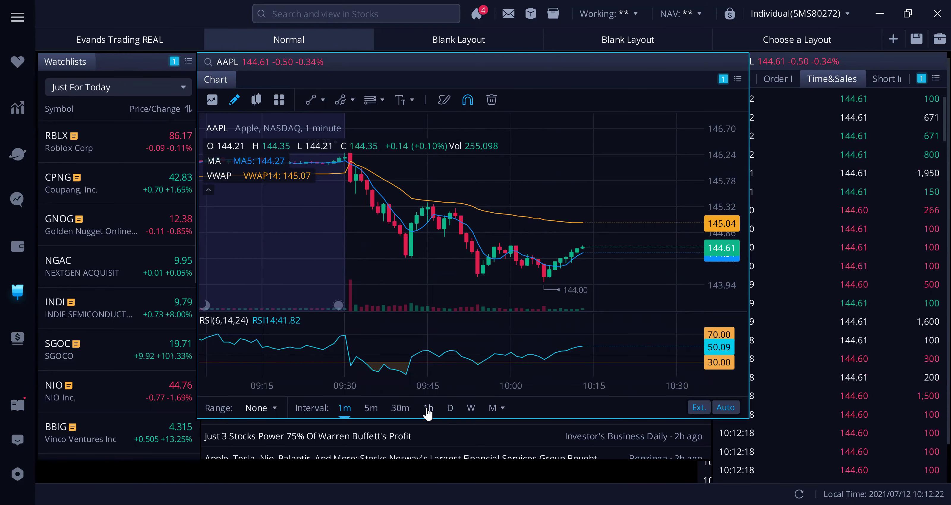
pyautogui.click(428, 410)
pyautogui.click(451, 409)
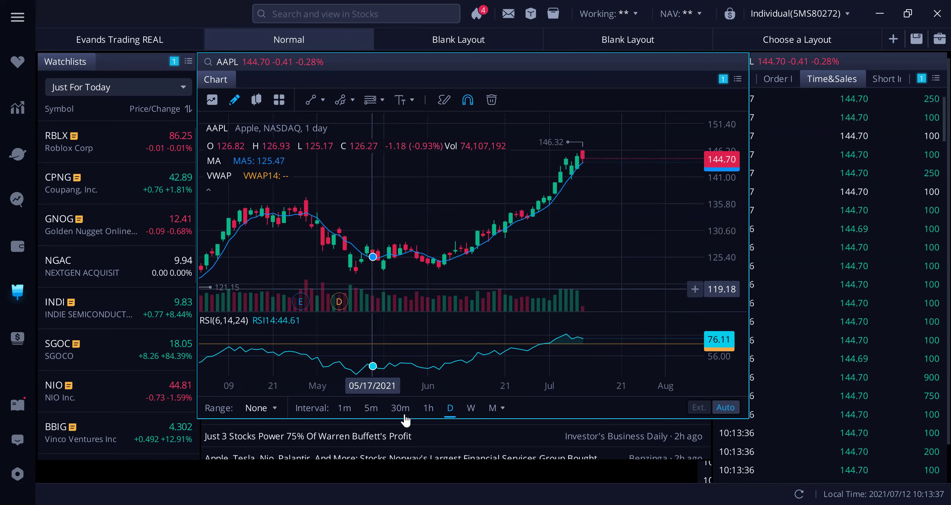
pyautogui.click(370, 410)
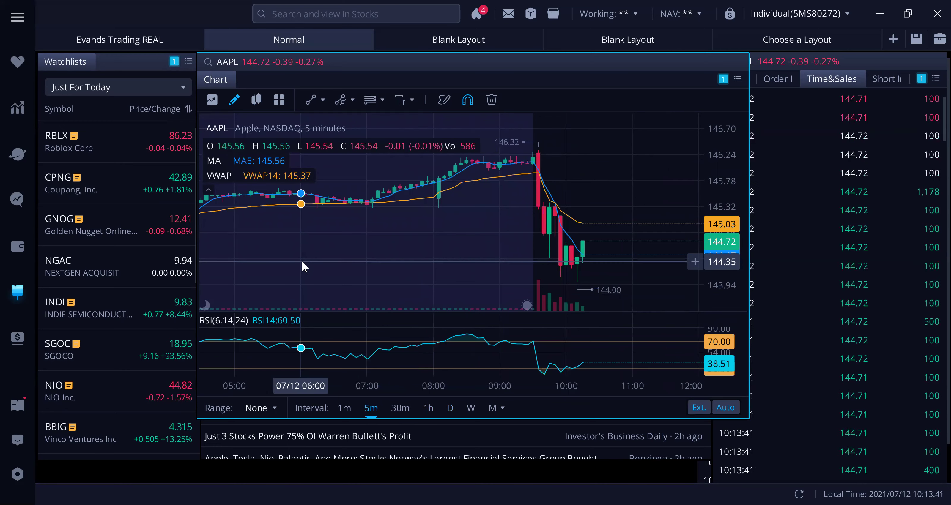
# - Load SPCE from the watchlist and examine its price action on the daily and weekly charts
pyautogui.scroll(-6, 128, 241)
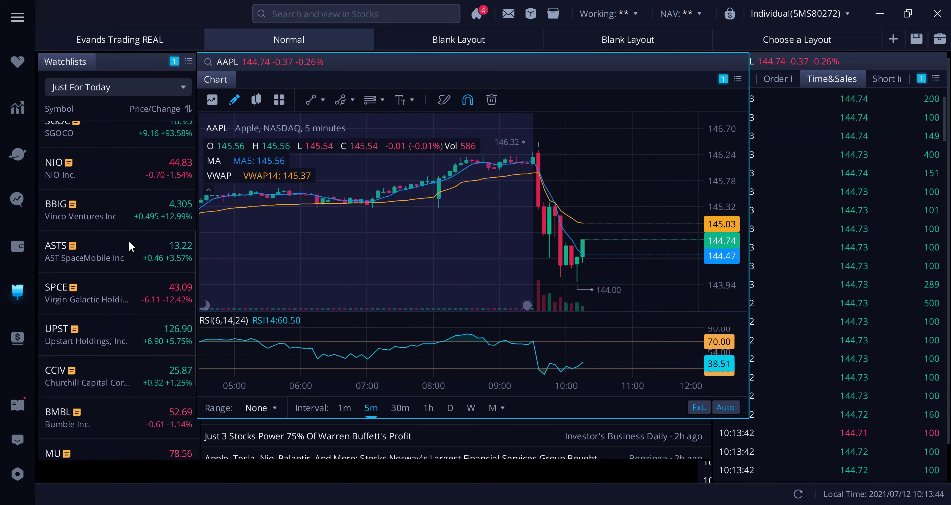
pyautogui.click(114, 285)
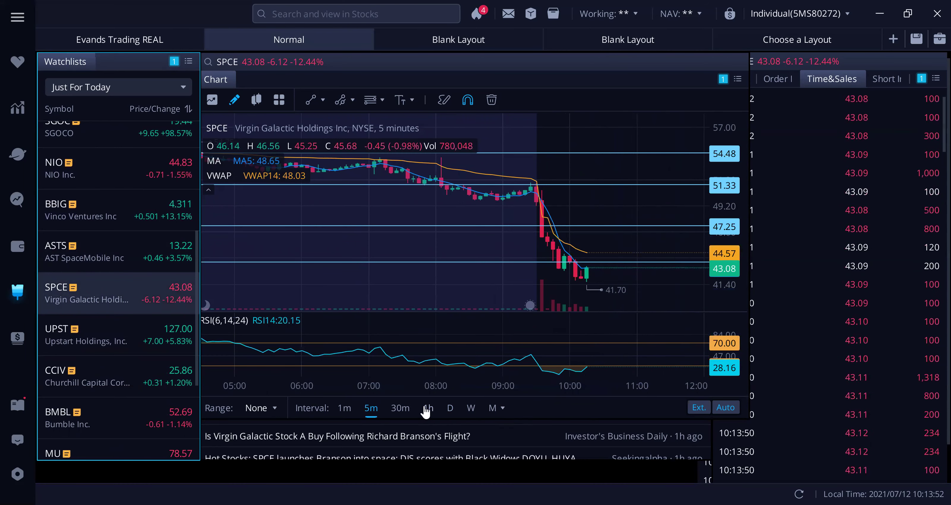
pyautogui.click(450, 408)
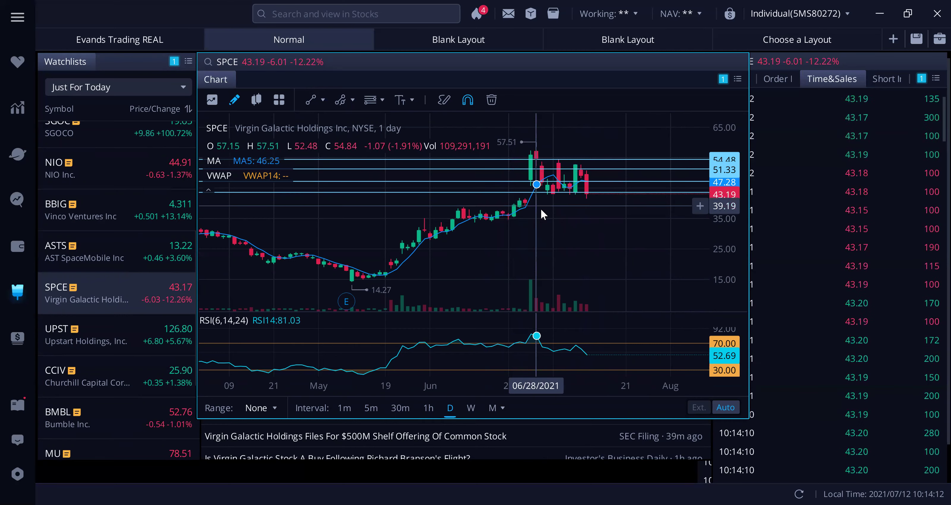
pyautogui.click(592, 158)
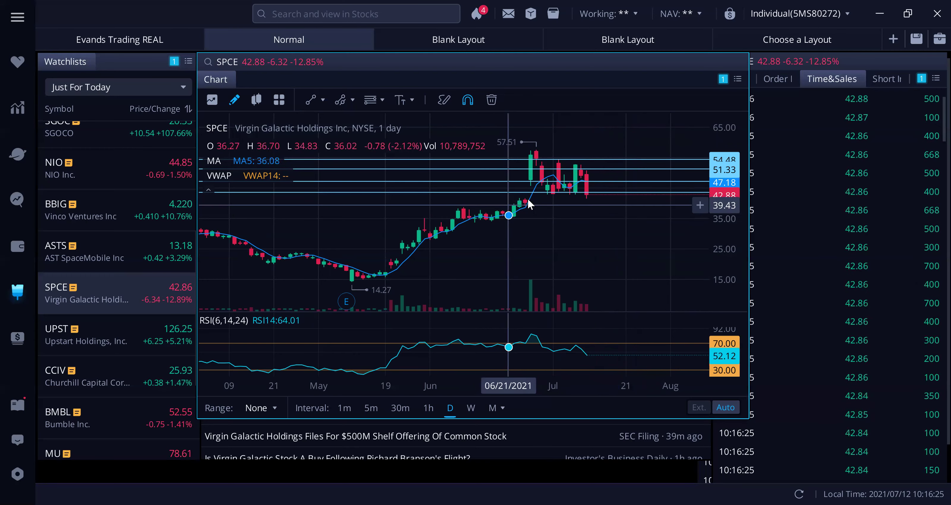
pyautogui.click(471, 408)
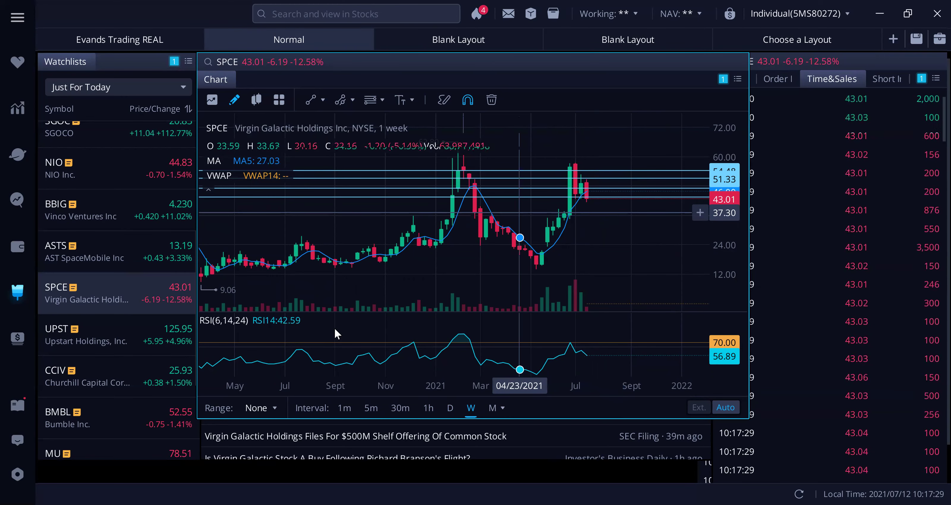
# - Load AAPL from the watchlist again to view its weekly chart
pyautogui.scroll(-5, 158, 323)
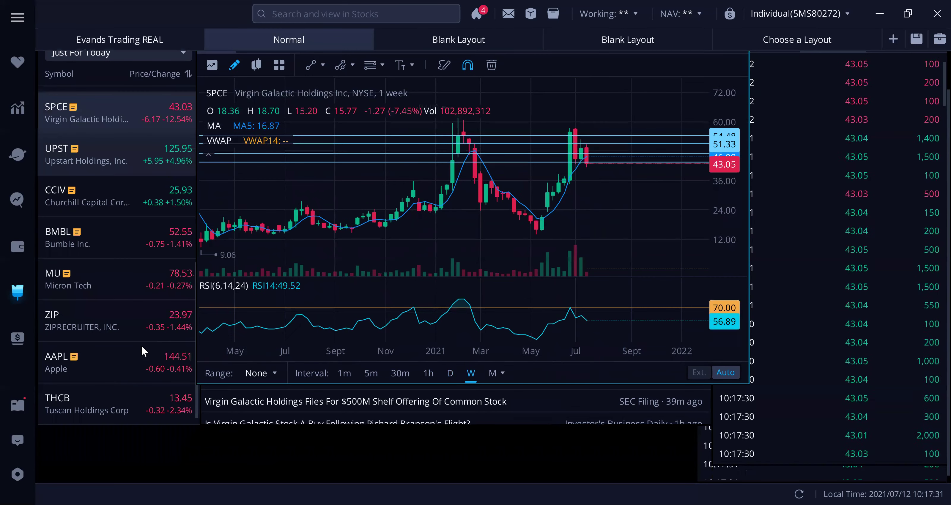
pyautogui.click(145, 366)
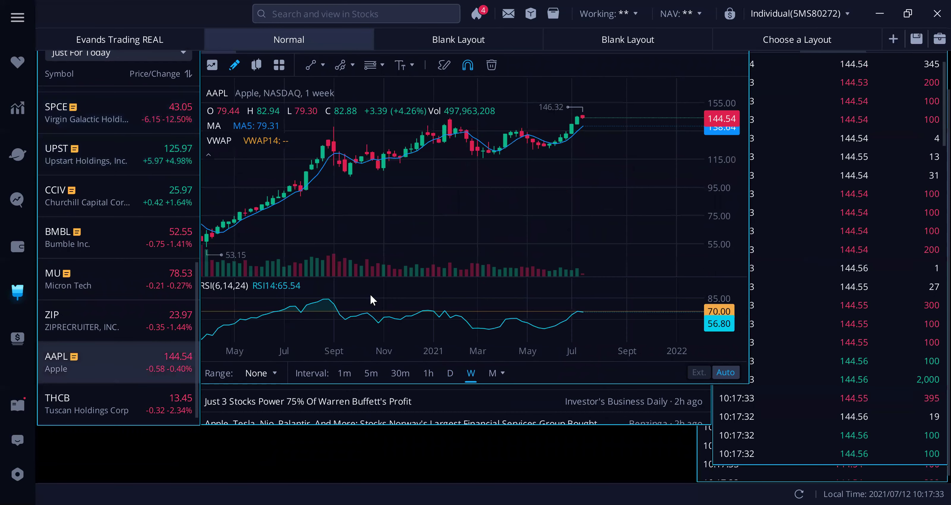
pyautogui.scroll(4, 370, 296)
pyautogui.scroll(-5, 371, 296)
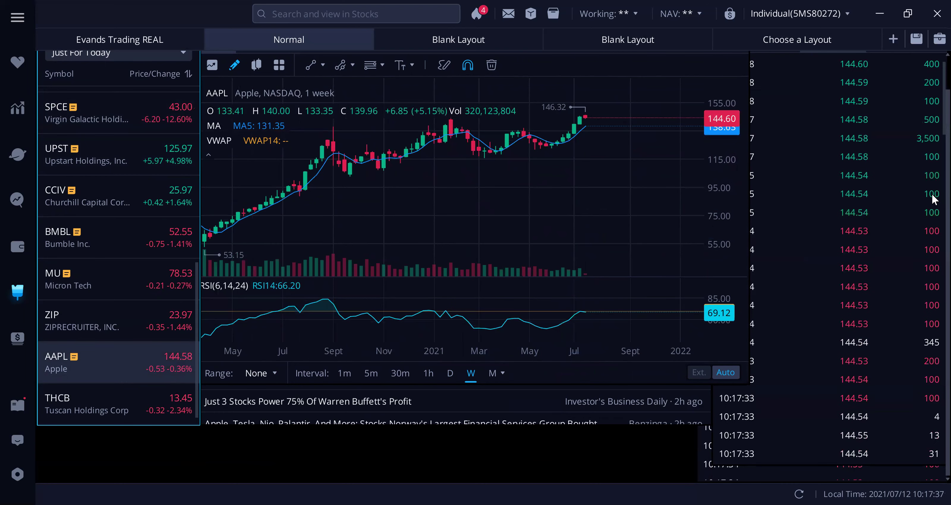
pyautogui.click(940, 38)
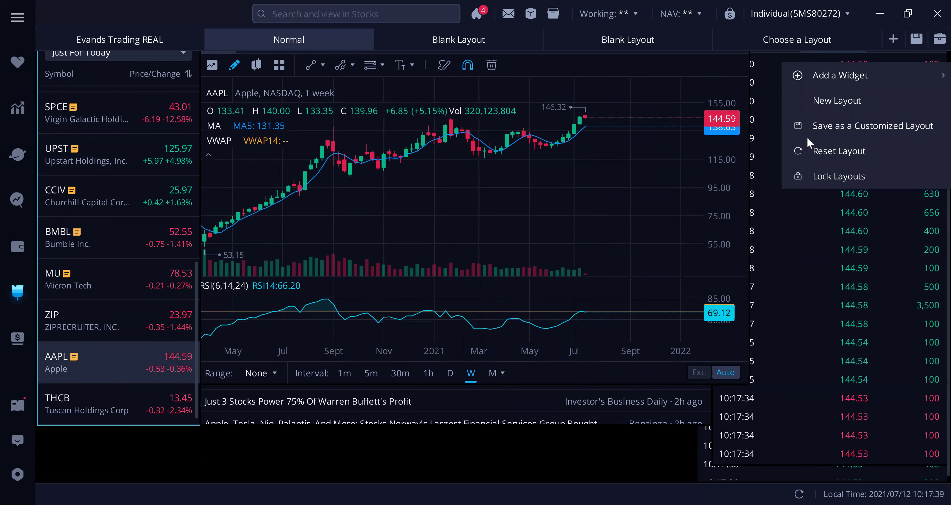
pyautogui.click(935, 252)
pyautogui.rightClick(934, 204)
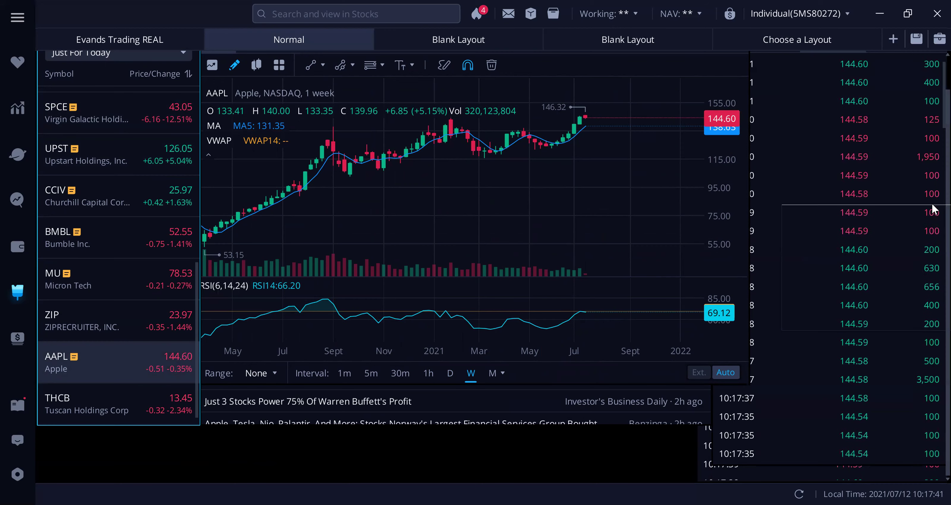
pyautogui.click(933, 79)
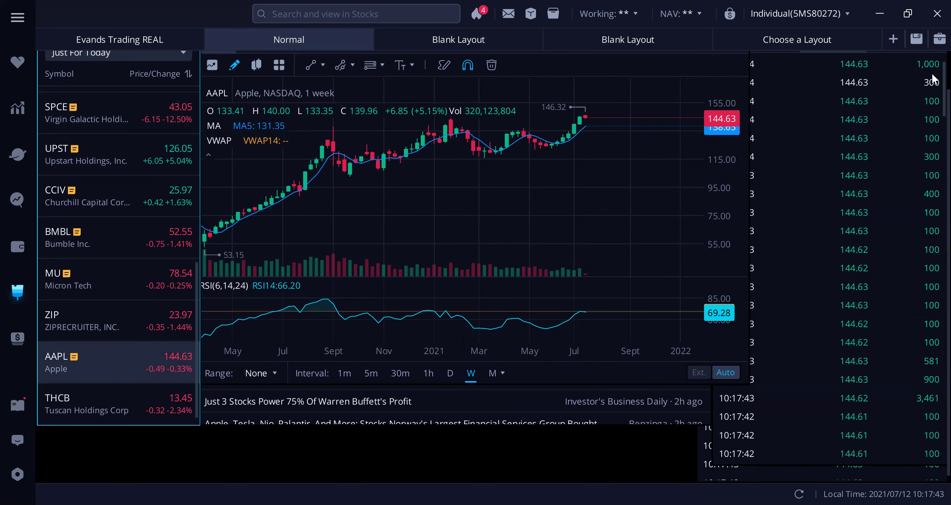
# - Examine AAPL at the daily interval and load THCB's daily chart from the watchlist
pyautogui.scroll(1, 647, 66)
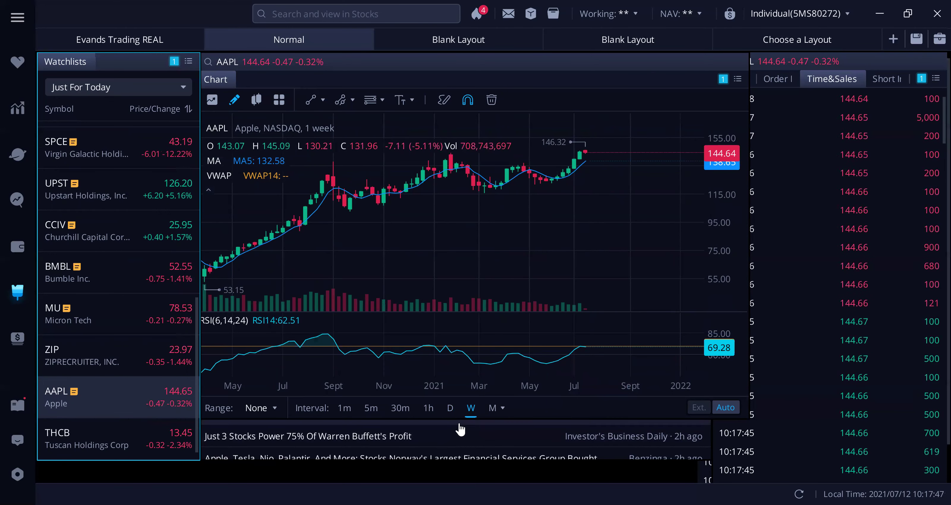
pyautogui.click(451, 409)
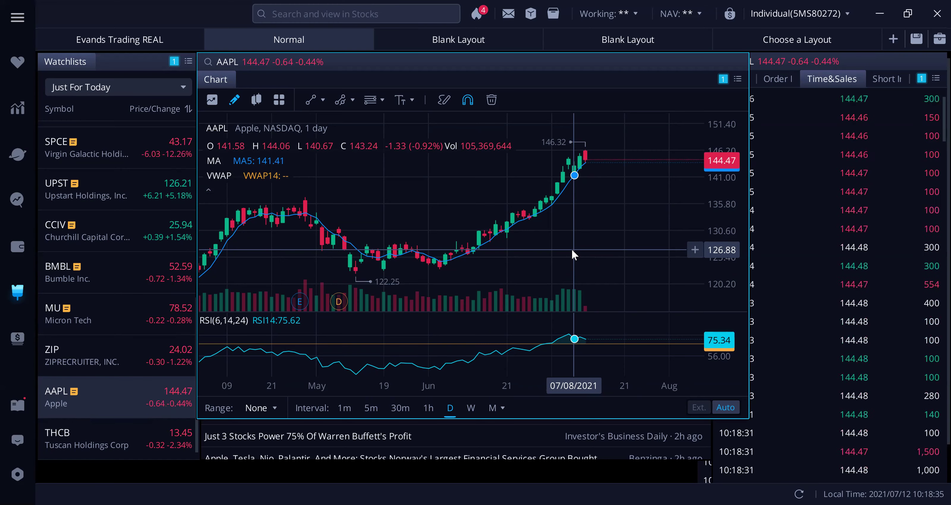
pyautogui.click(99, 433)
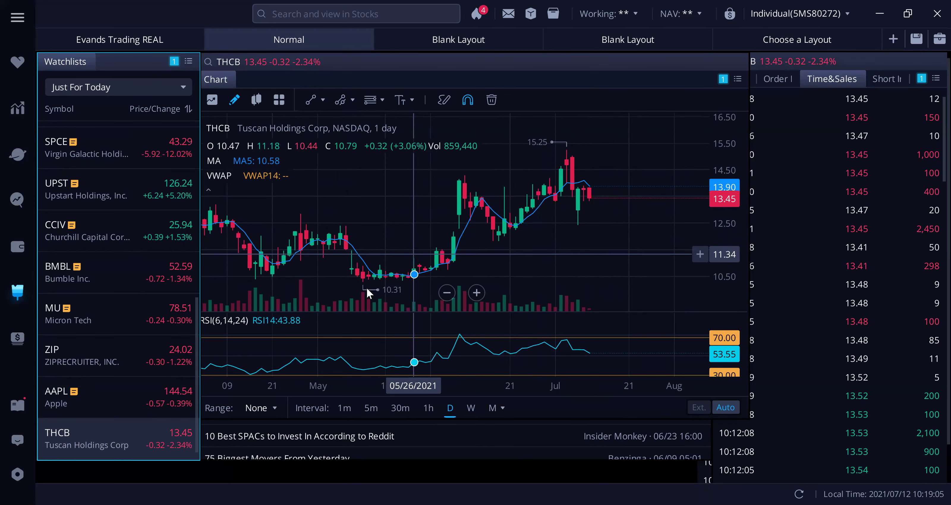
pyautogui.scroll(-1, 116, 366)
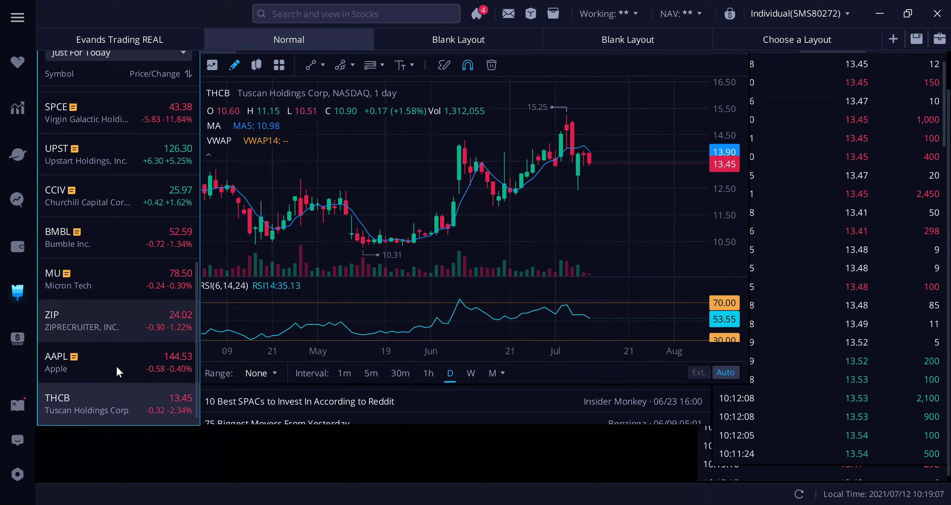
# - Review the symbols and price changes throughout the Just For Today watchlist
pyautogui.scroll(5, 116, 367)
pyautogui.scroll(1, 116, 367)
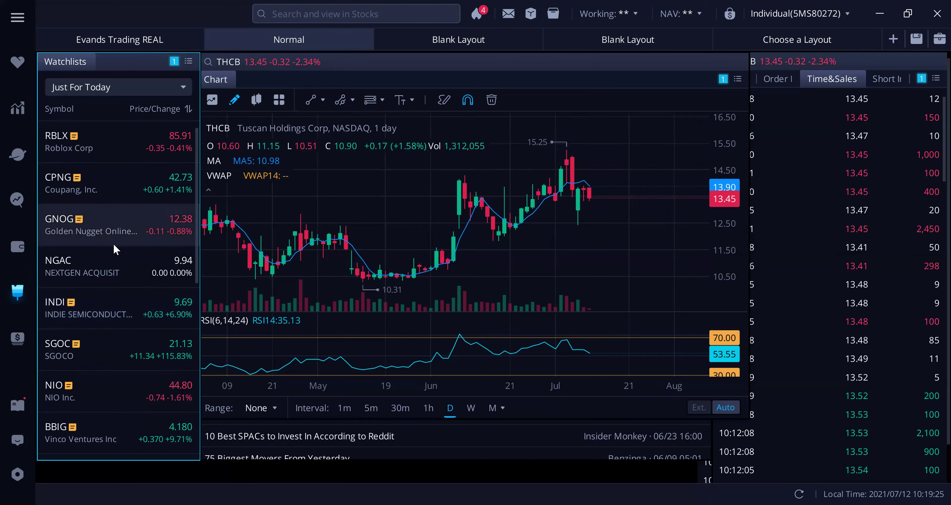
pyautogui.scroll(-4, 113, 244)
pyautogui.scroll(5, 113, 244)
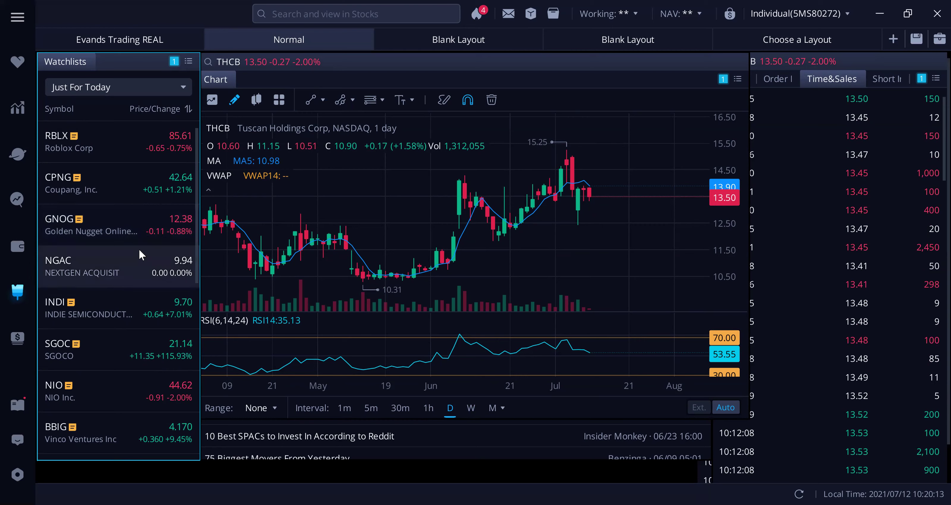
pyautogui.scroll(-2, 140, 251)
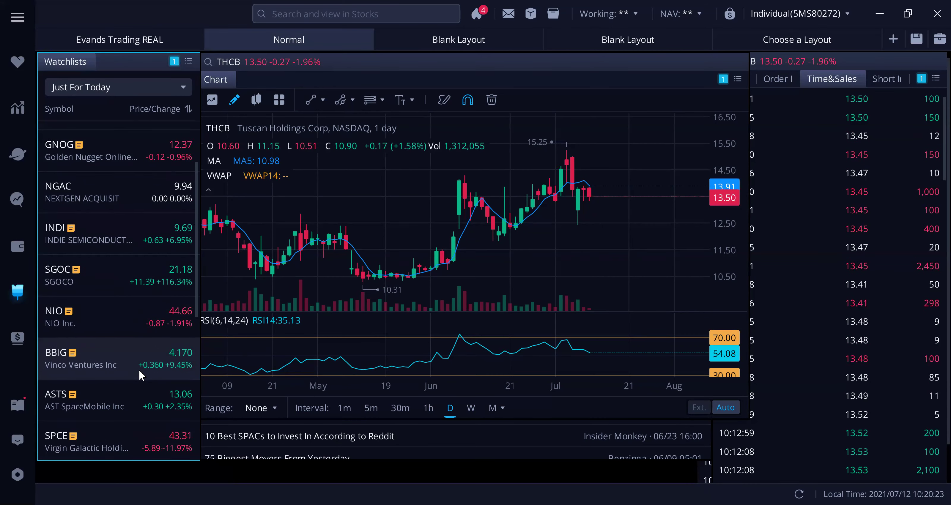
pyautogui.scroll(-3, 139, 370)
pyautogui.scroll(-2, 139, 370)
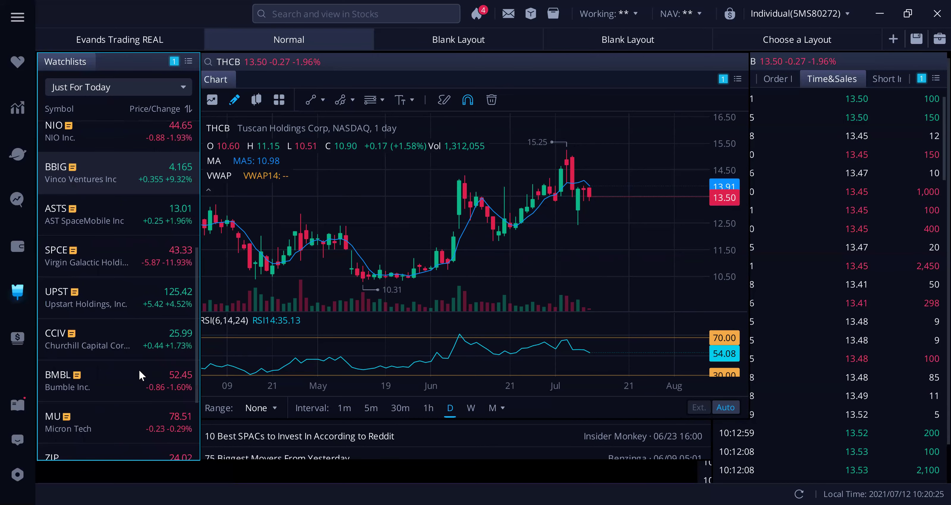
pyautogui.scroll(-2, 139, 370)
pyautogui.scroll(-2, 139, 370)
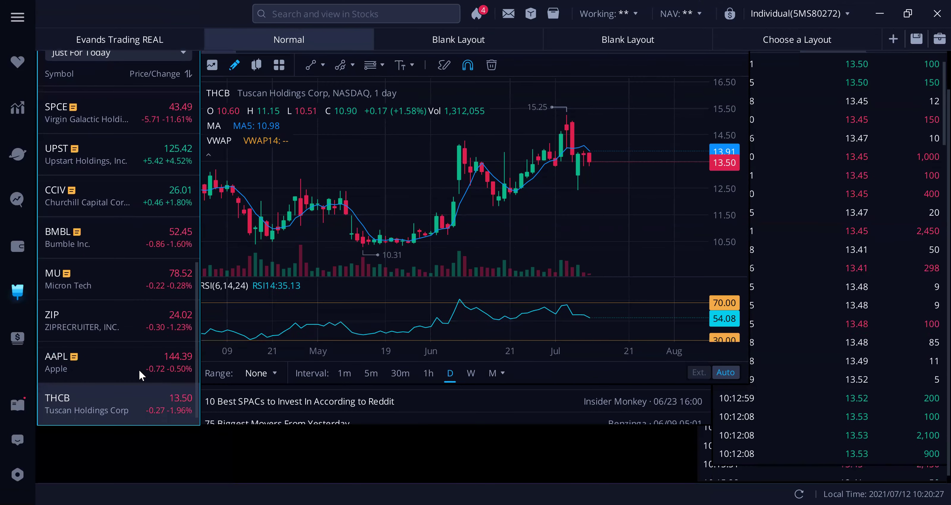
# - Load AAPL's daily chart from the watchlist and examine a longer stretch of its price history
pyautogui.click(141, 363)
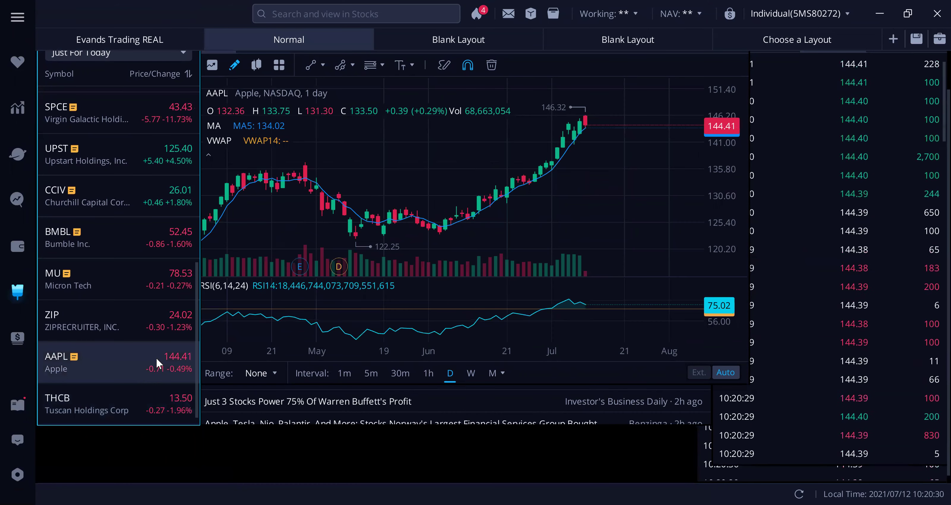
pyautogui.scroll(3, 156, 358)
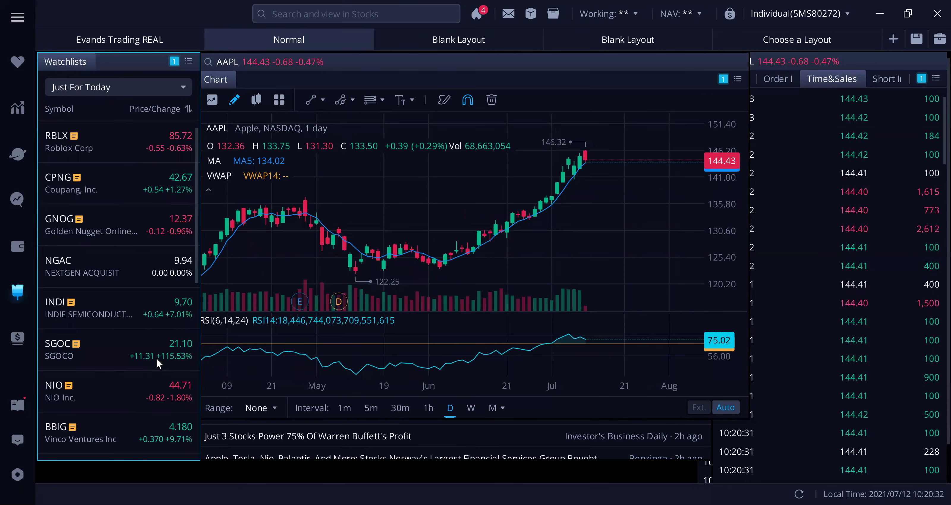
pyautogui.click(157, 358)
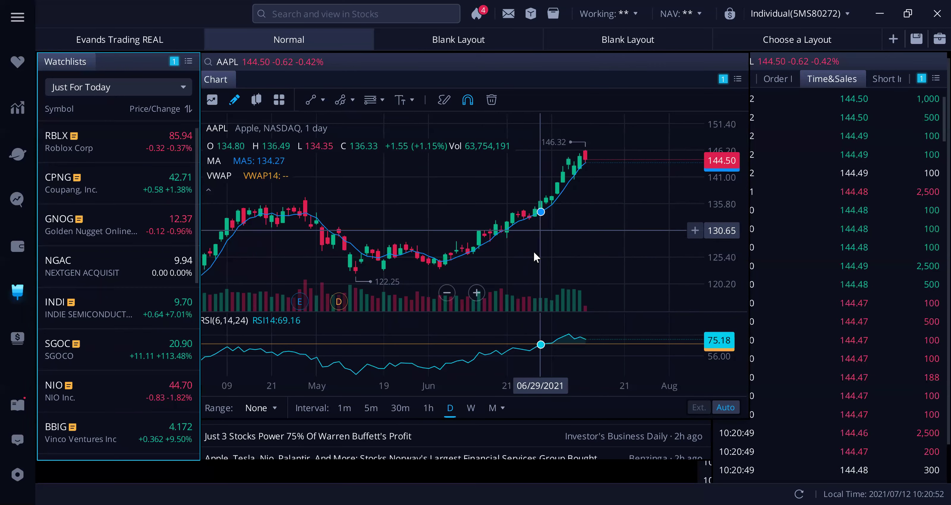
pyautogui.scroll(-2, 550, 288)
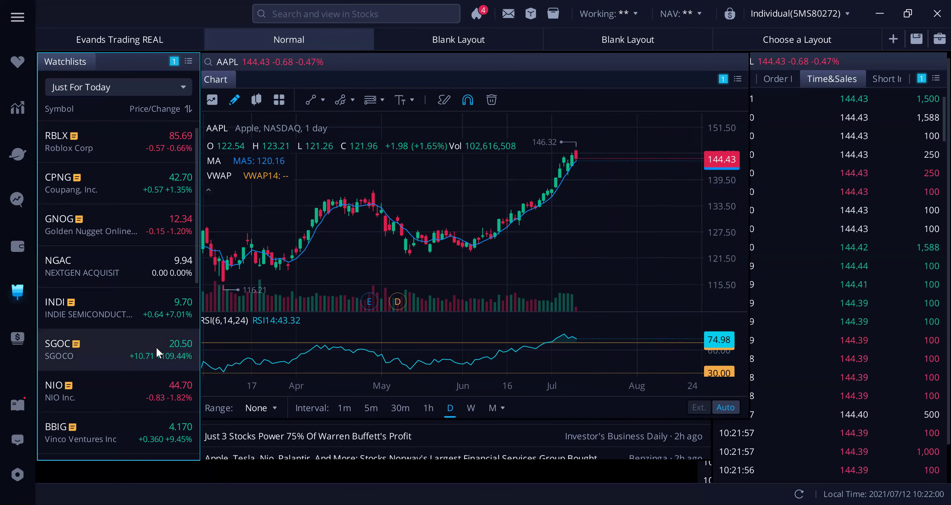
# - Look through the lower part of the watchlist down to THCB
pyautogui.scroll(-8, 156, 347)
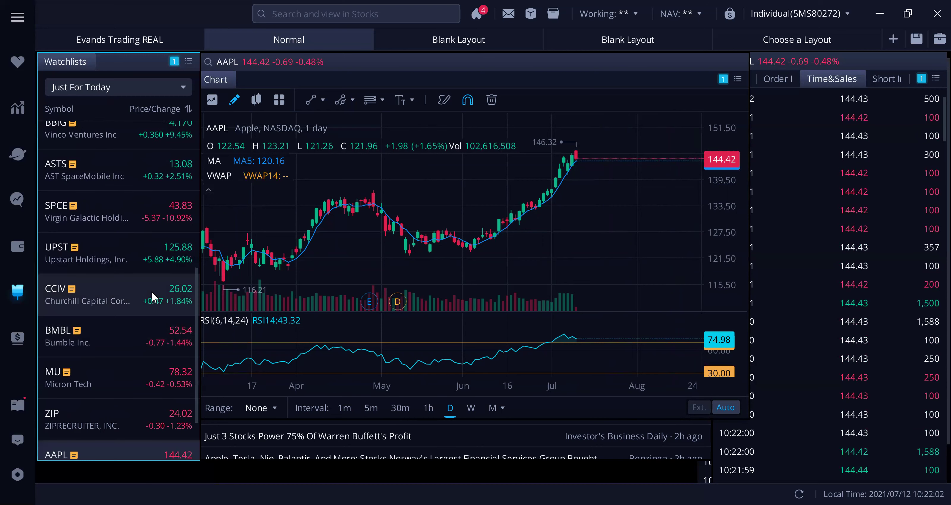
pyautogui.scroll(-2, 140, 368)
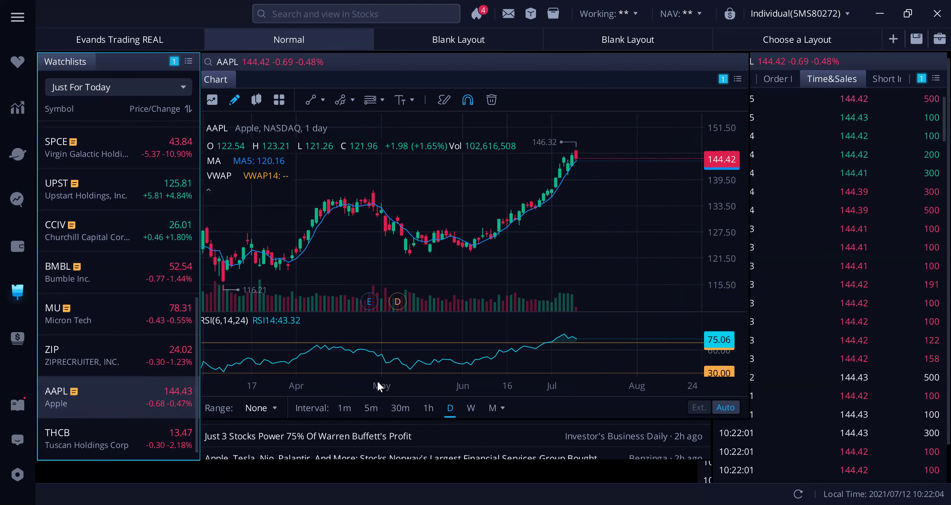